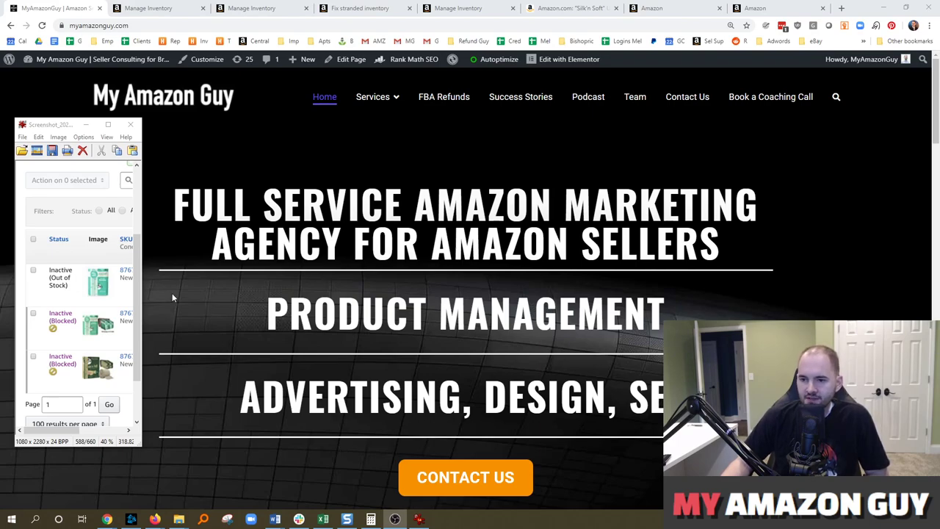
# Step: Widen the inventory screenshot in IrfanView to show more columns, then close the viewer
pyautogui.moveTo(142, 298); pyautogui.dragTo(192, 298)
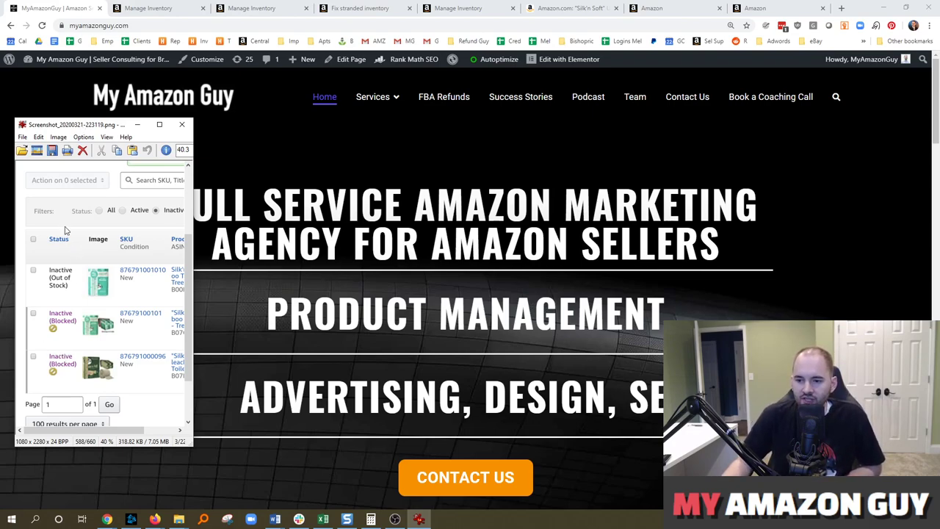
pyautogui.press('Escape')
# Step: Open Fix stranded inventory (2), check the quality-review reason, and edit the unbleached 8-pack listing
pyautogui.click(136, 8)
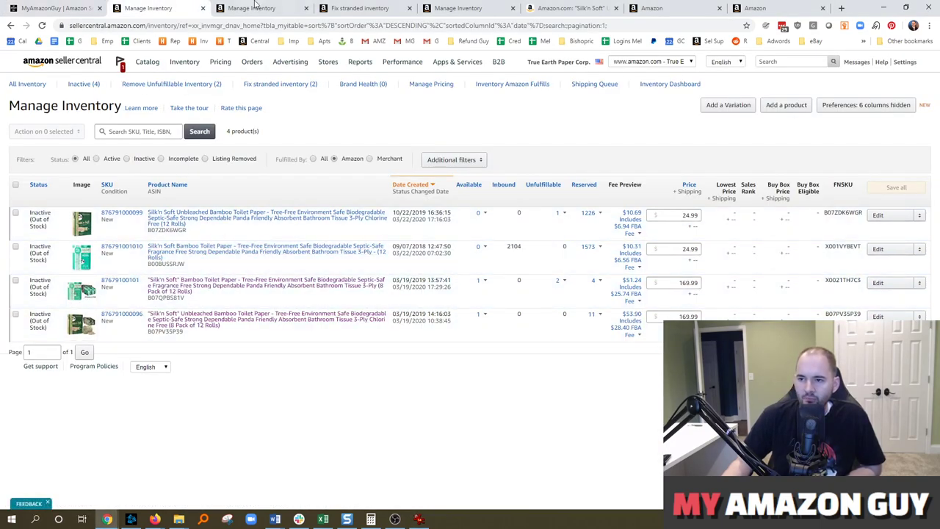
pyautogui.click(266, 86)
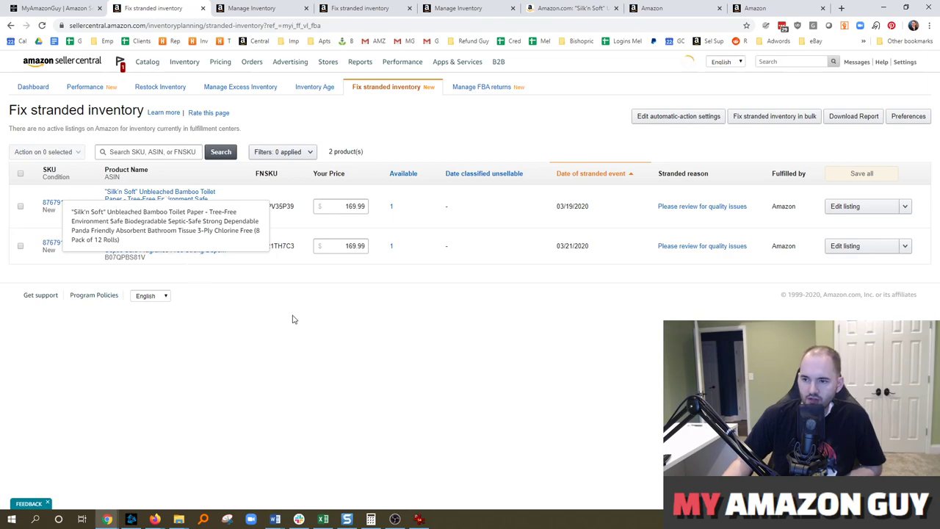
pyautogui.click(700, 208)
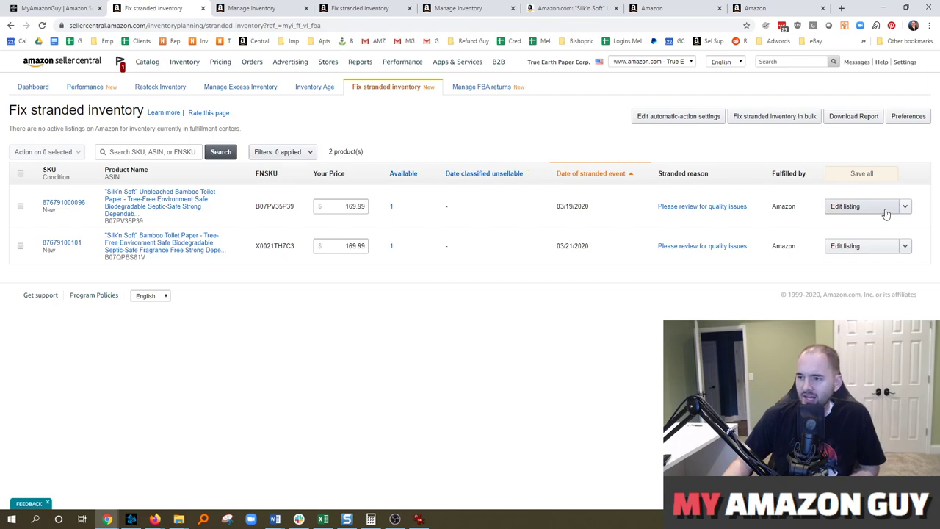
pyautogui.click(852, 206)
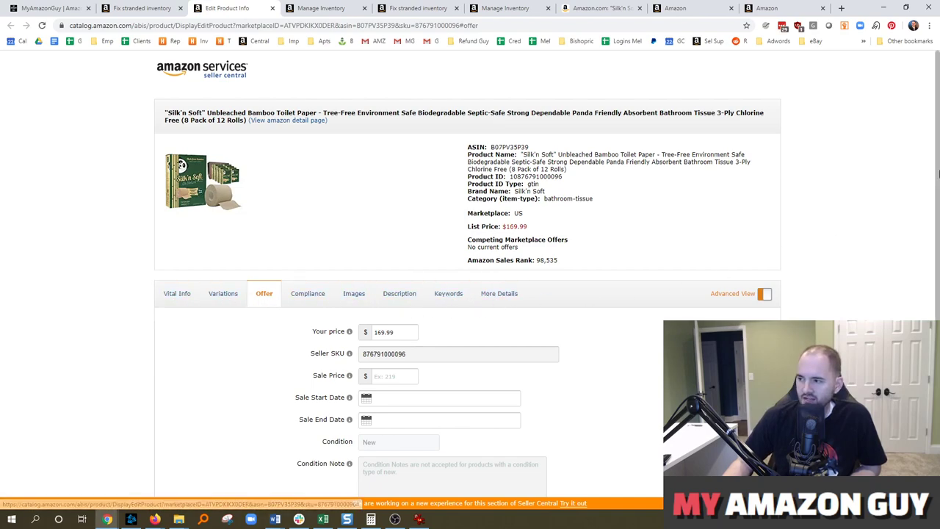
# Step: Save and finish the offer edits for the unbleached 8-pack listing B07PV35P39
pyautogui.scroll(-3, 416, 308)
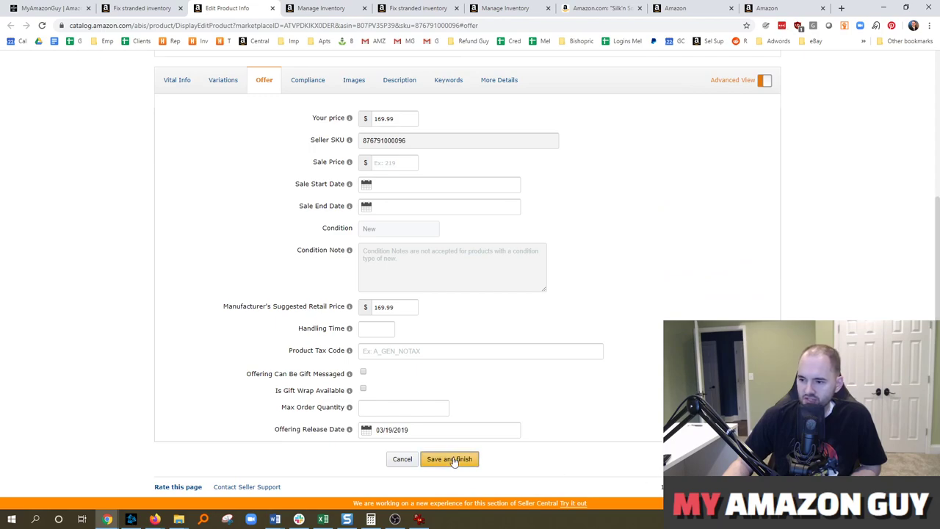
pyautogui.click(457, 460)
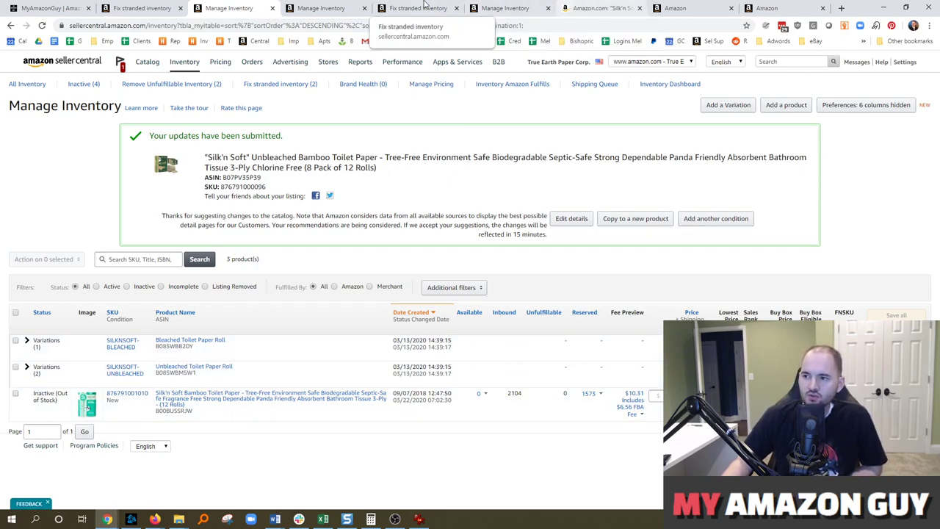
# Step: Confirm the Amazon.com product page reads 'Currently unavailable', then return to Fix stranded inventory
pyautogui.click(613, 6)
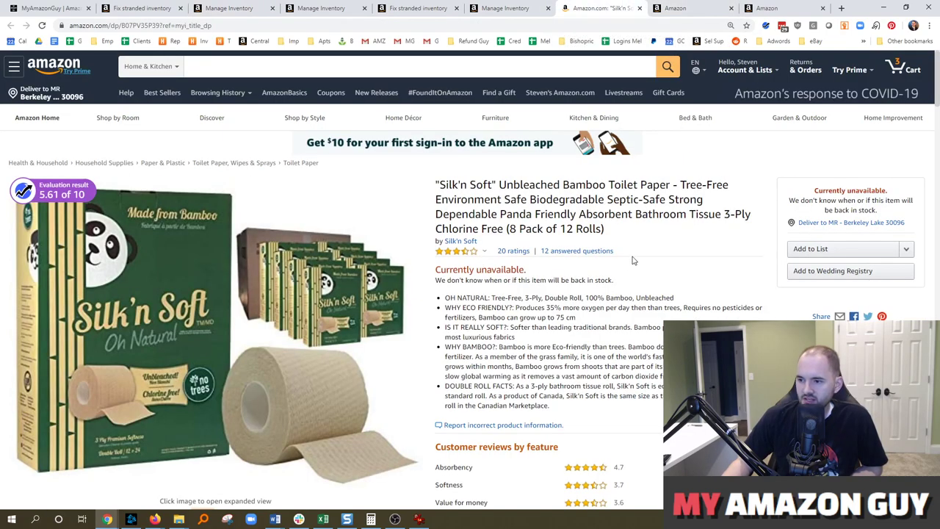
pyautogui.scroll(-2, 523, 223)
pyautogui.moveTo(454, 171); pyautogui.dragTo(534, 169)
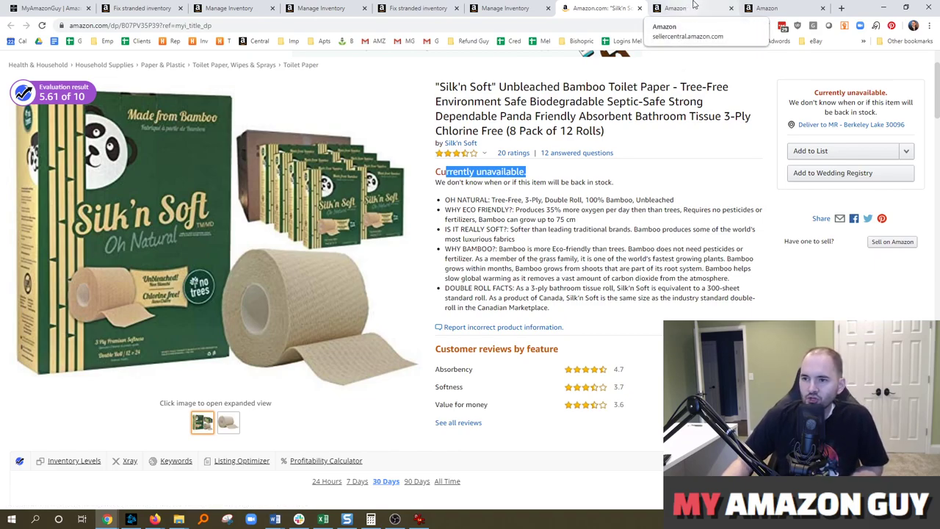
pyautogui.click(125, 8)
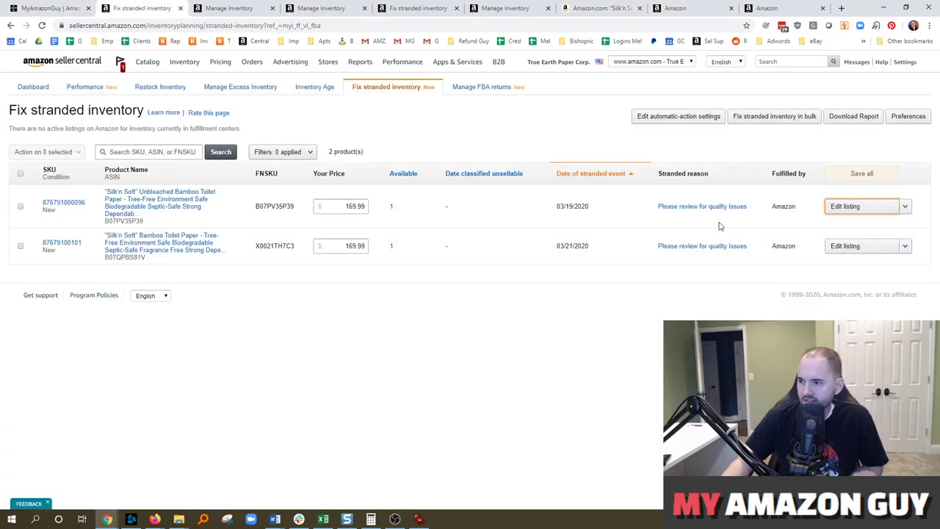
pyautogui.moveTo(705, 207)
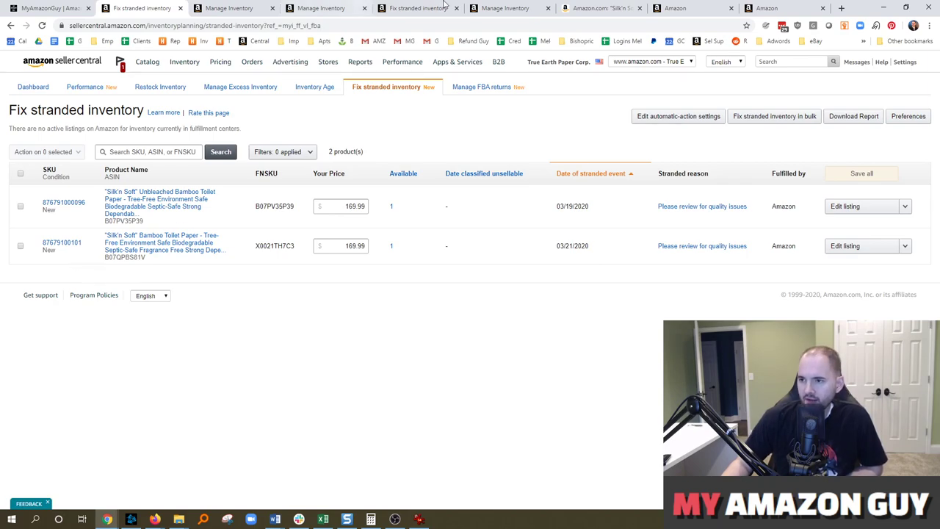
# Step: Go to the Seller Central help page and start a Get Support request
pyautogui.click(537, 7)
pyautogui.click(676, 8)
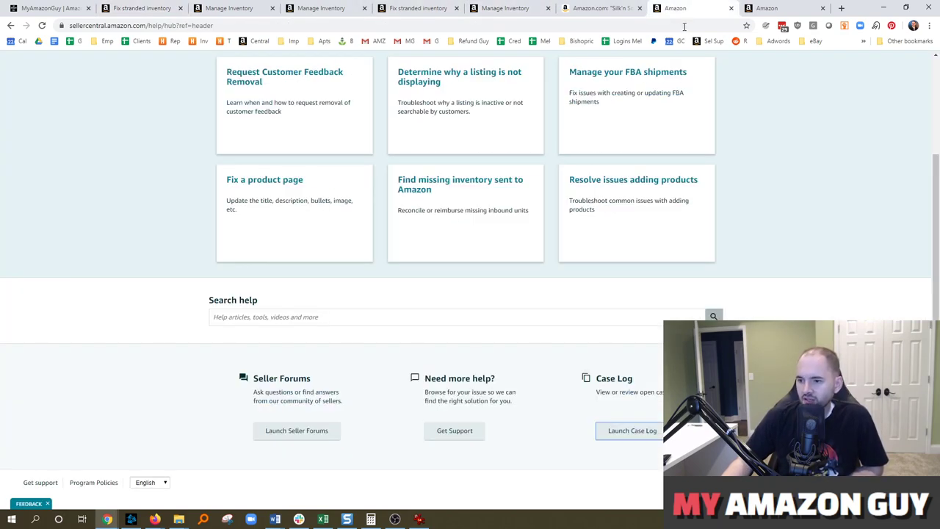
pyautogui.scroll(2, 484, 367)
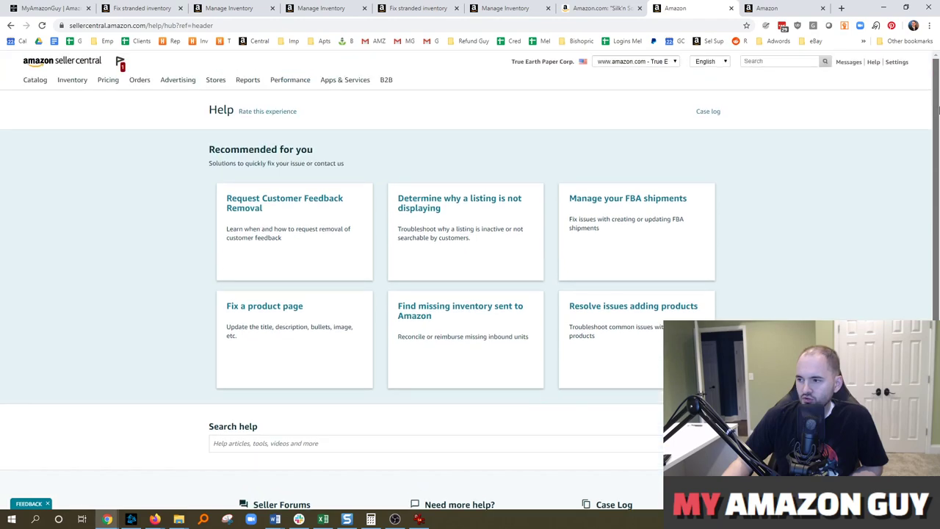
pyautogui.moveTo(873, 66)
pyautogui.scroll(-3, 712, 310)
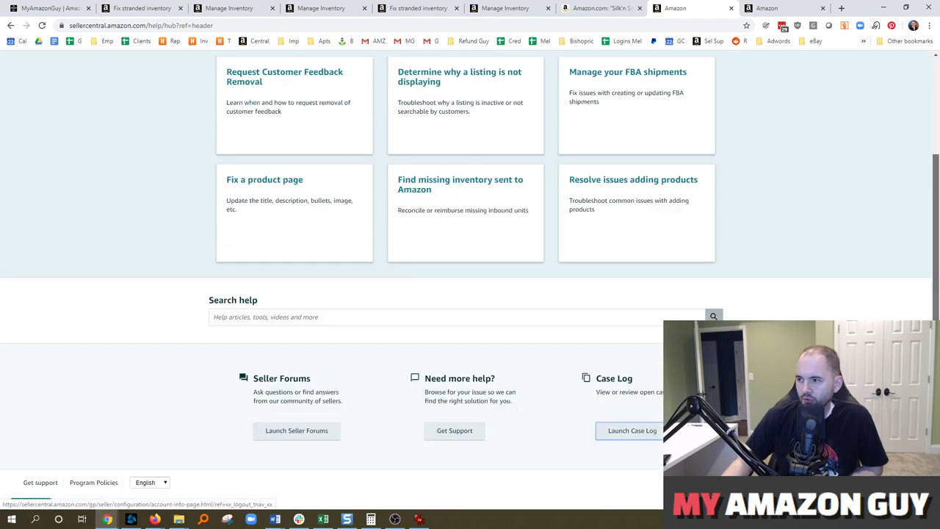
pyautogui.click(452, 432)
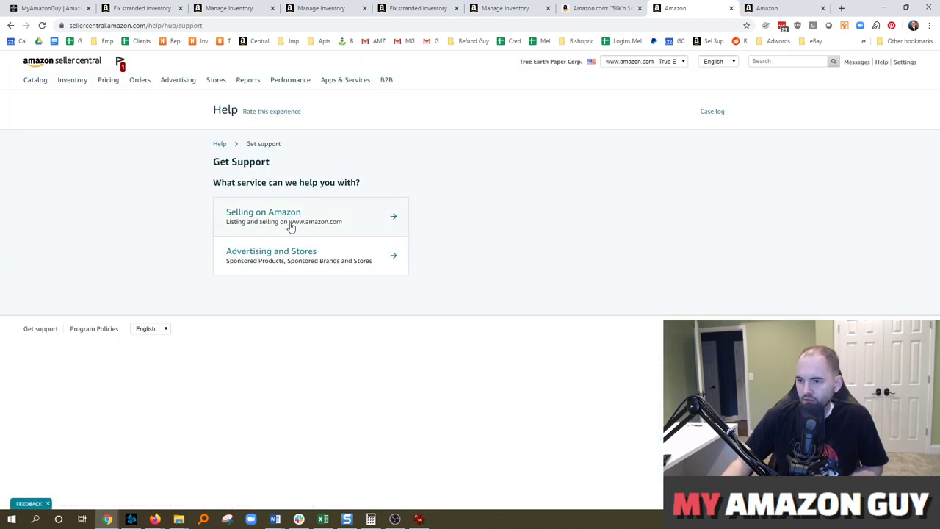
# Step: Choose Selling on Amazon, expand Fulfillment by Amazon, and pick Investigate Other FBA Issues
pyautogui.click(294, 228)
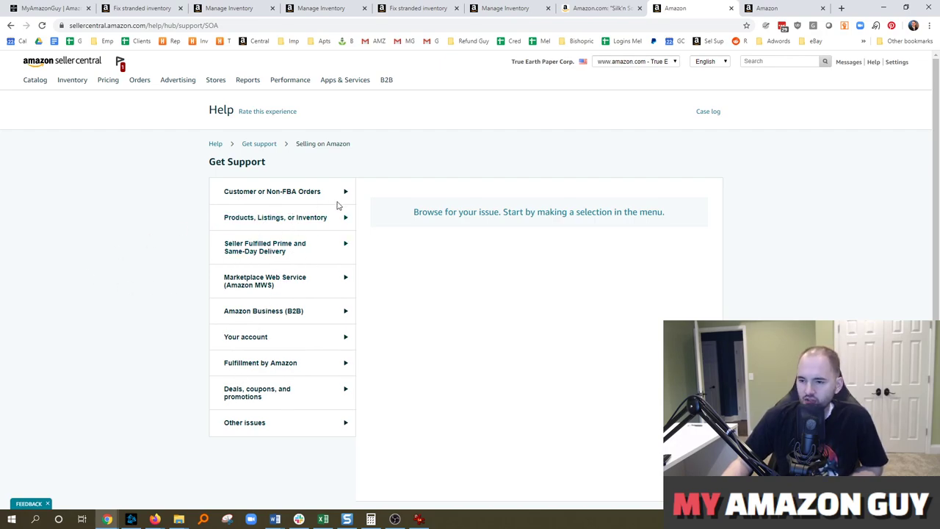
pyautogui.click(241, 222)
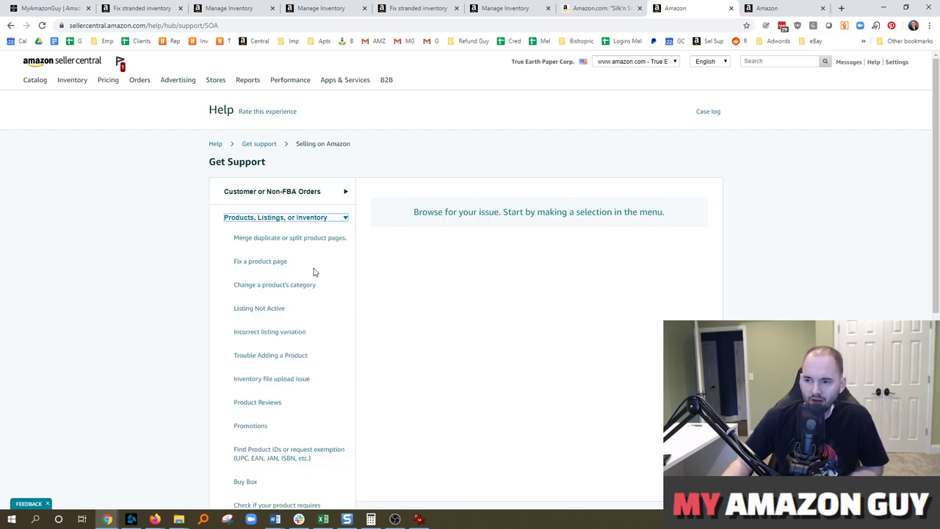
pyautogui.scroll(-2, 492, 214)
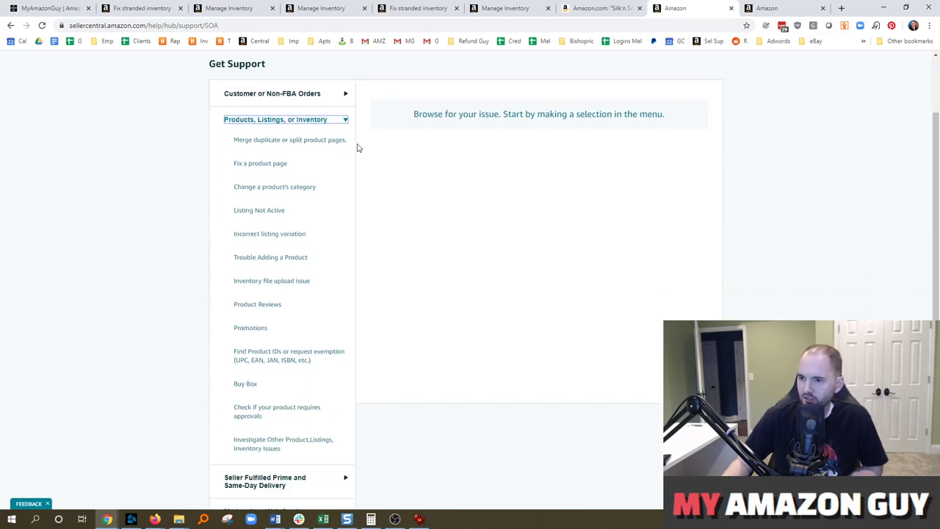
pyautogui.click(314, 123)
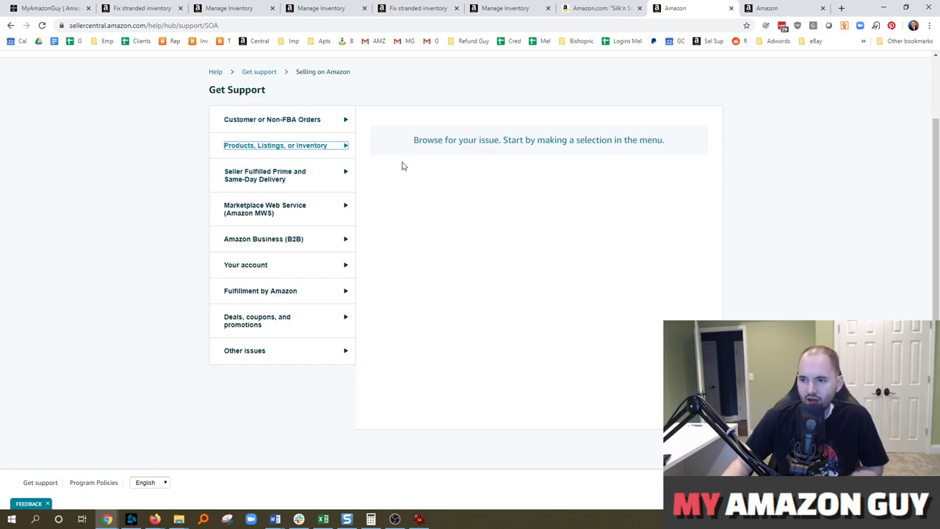
pyautogui.click(260, 294)
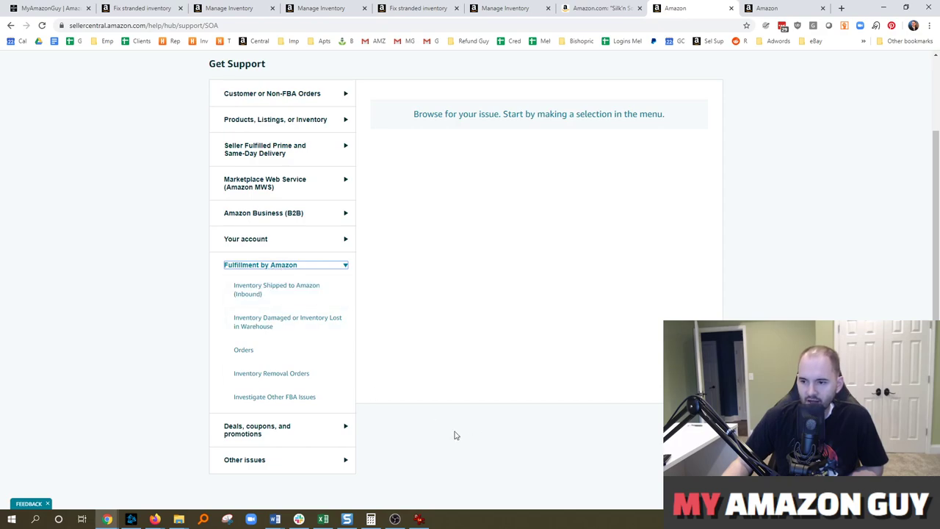
pyautogui.click(271, 399)
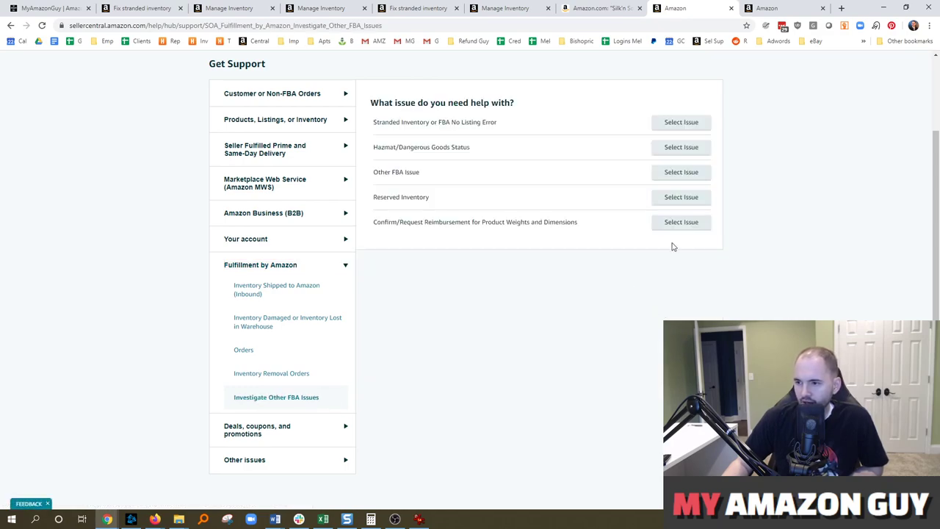
# Step: Select Stranded Inventory or FBA No Listing Error and look up ASIN B07QPBS81V
pyautogui.click(670, 129)
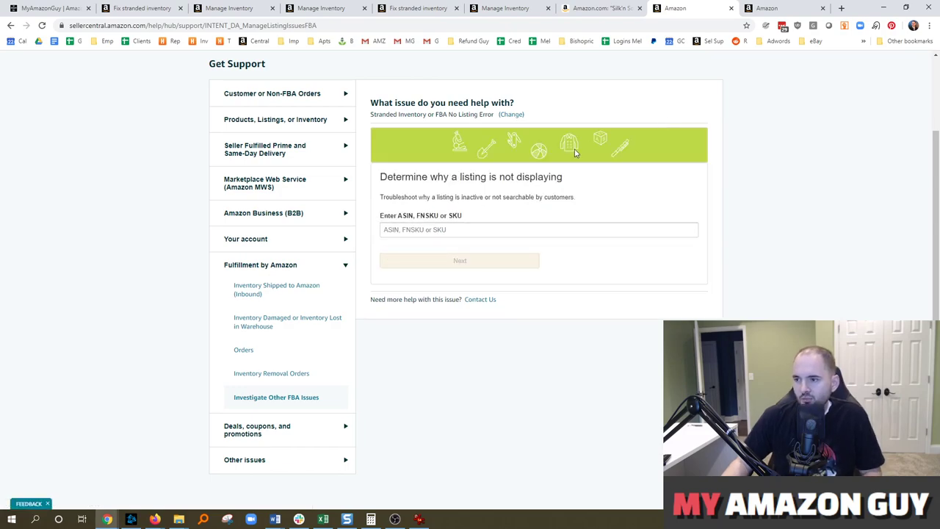
pyautogui.click(155, 9)
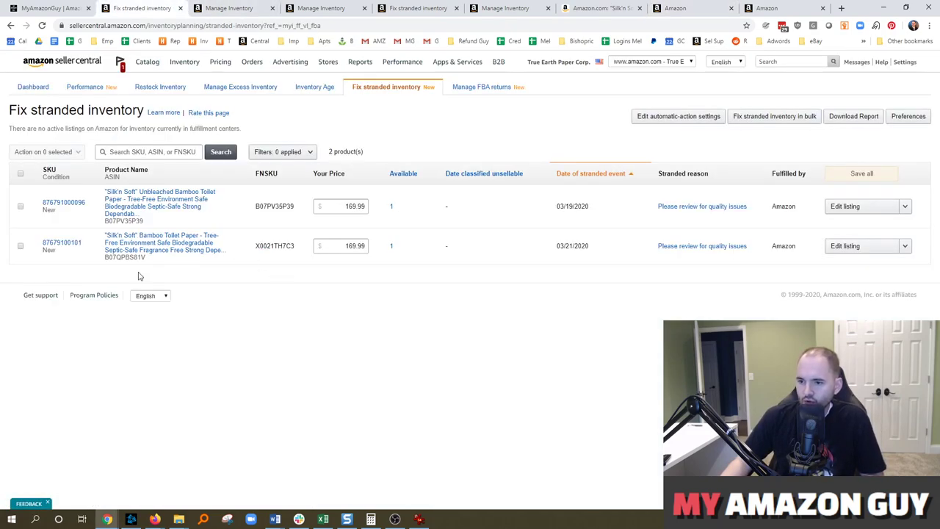
pyautogui.click(598, 8)
pyautogui.click(679, 9)
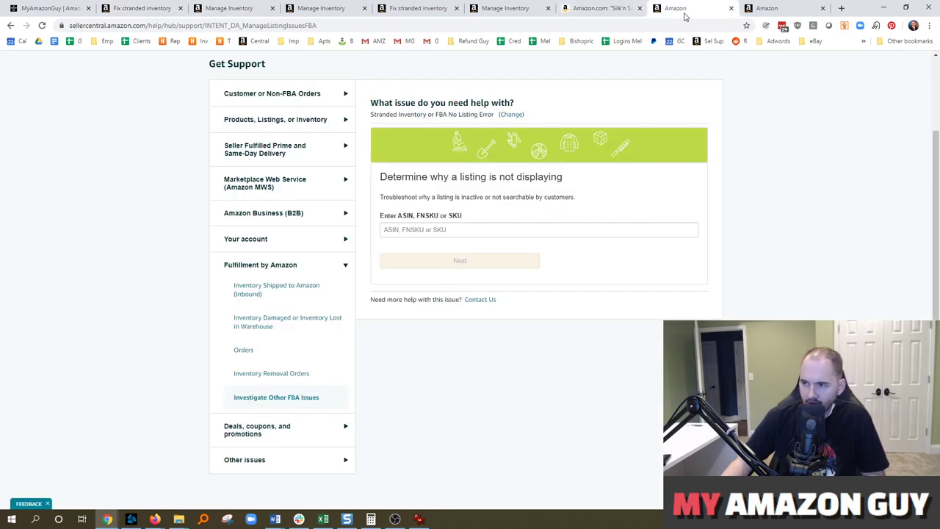
pyautogui.click(452, 229)
pyautogui.write('B07QPBS81V')
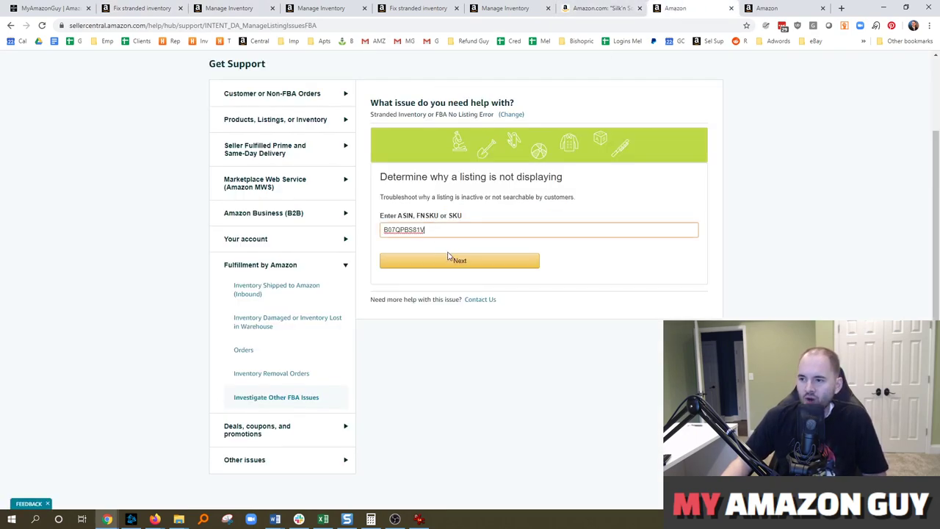
pyautogui.click(447, 266)
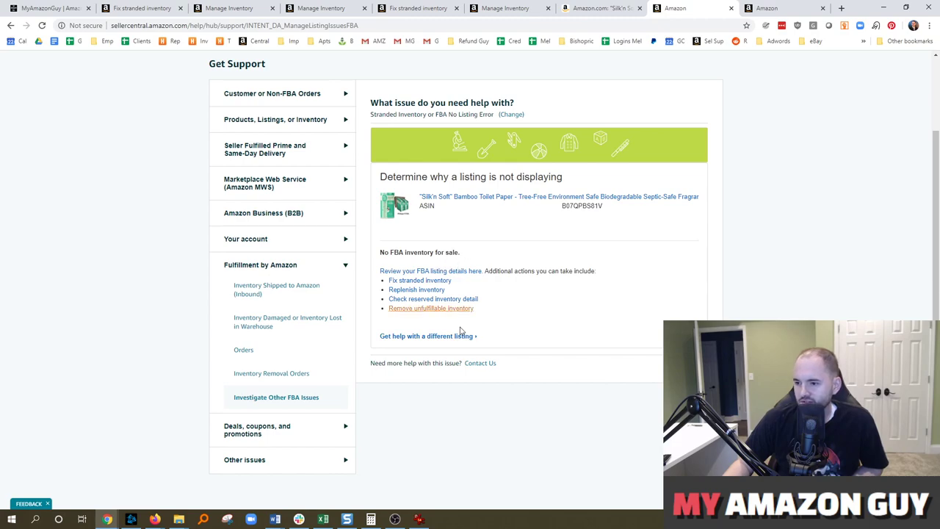
# Step: Filter the inventory list by active, then inactive listings, and check the second listing's Amazon page
pyautogui.click(496, 7)
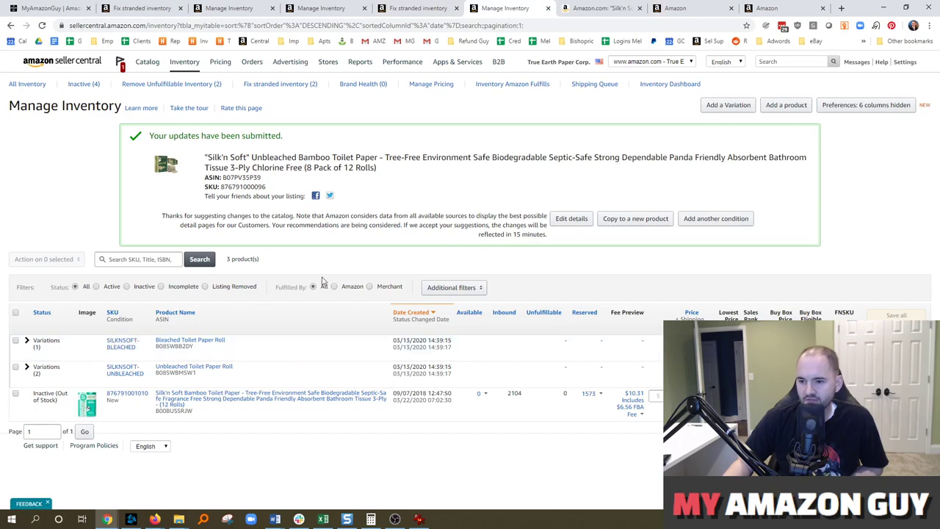
pyautogui.click(96, 287)
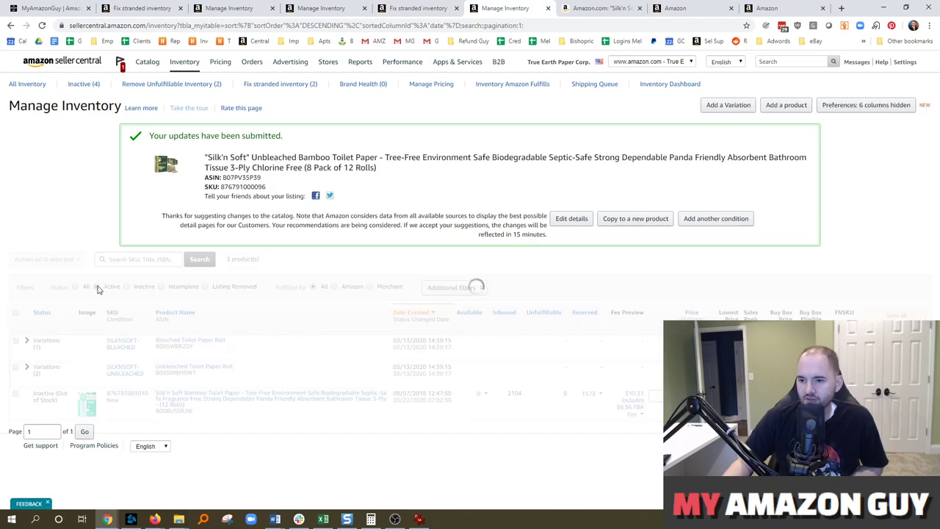
pyautogui.click(145, 287)
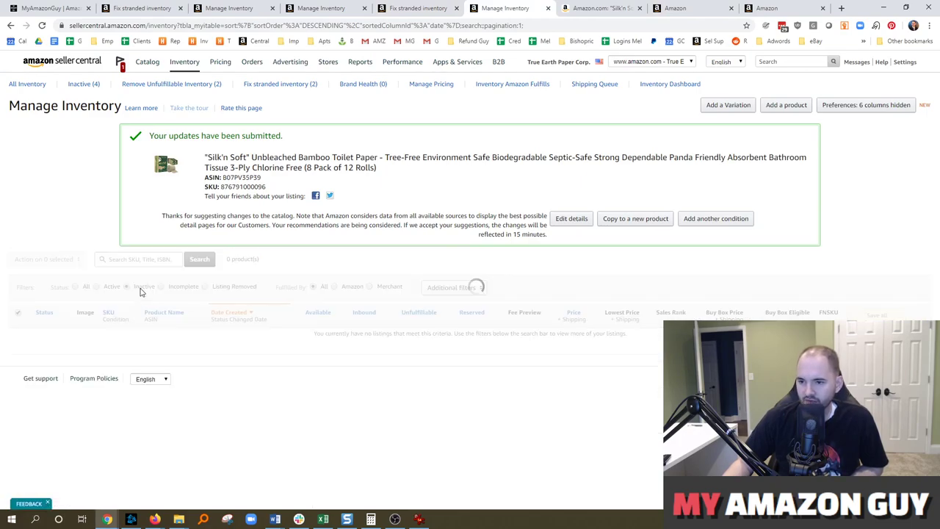
pyautogui.scroll(-1, 411, 368)
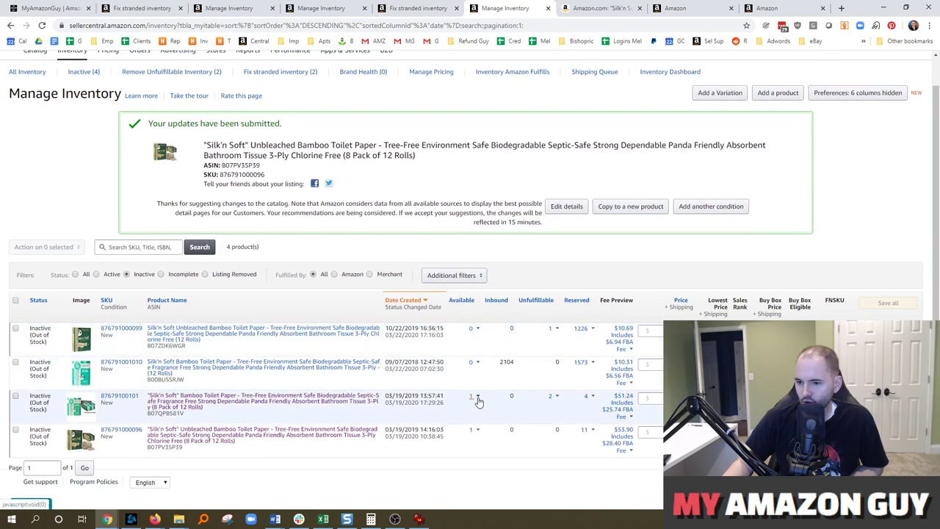
pyautogui.scroll(-3, 507, 386)
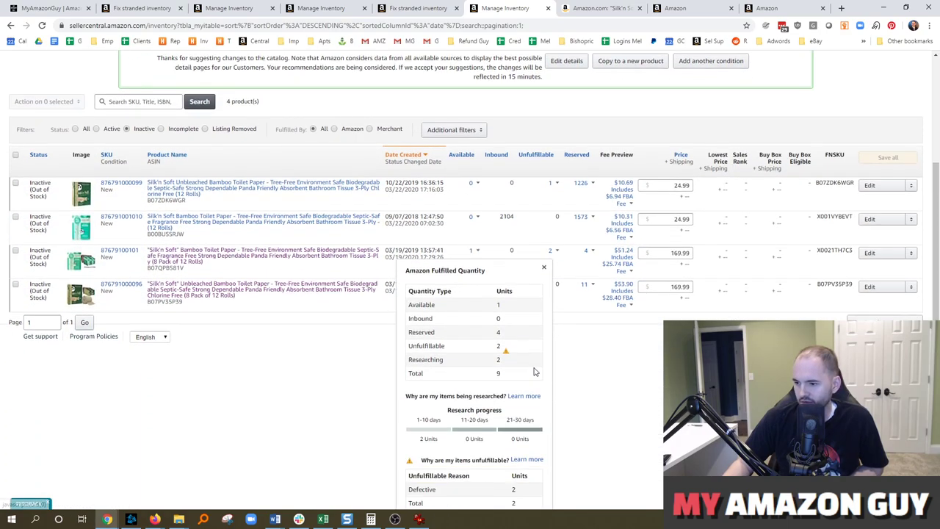
pyautogui.scroll(3, 533, 255)
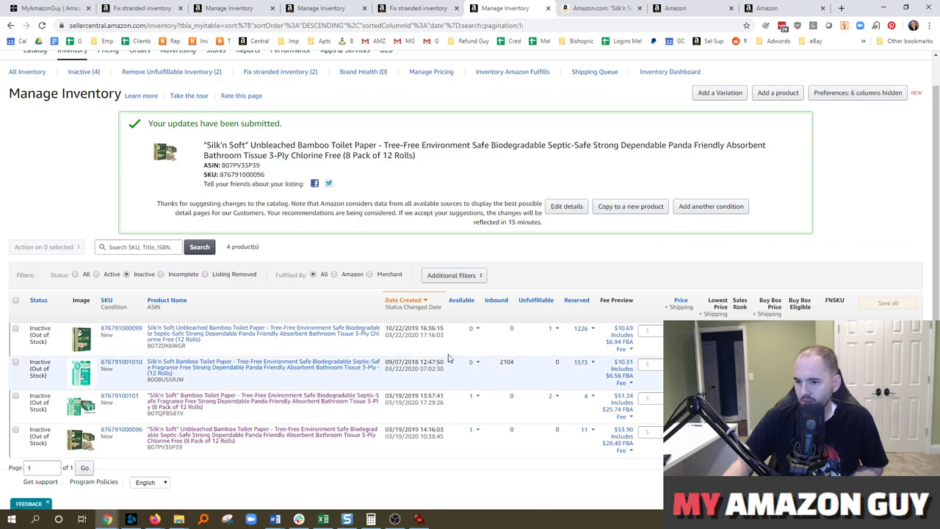
pyautogui.click(227, 375)
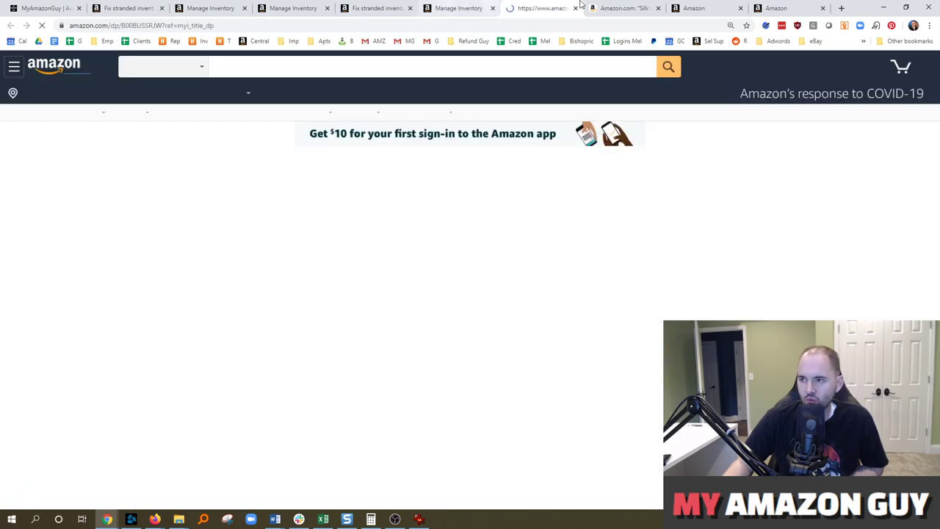
pyautogui.click(575, 8)
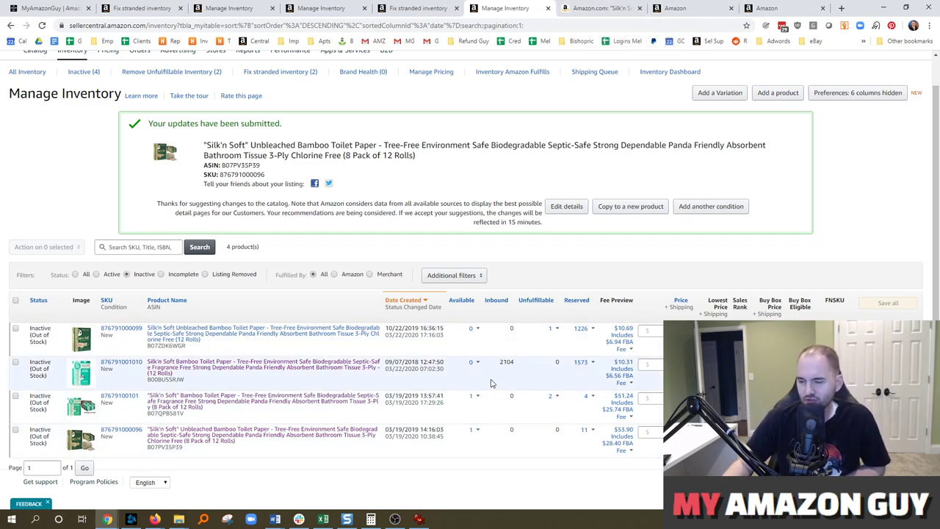
# Step: Check the bottom listing's Available quantity breakdown and the B07PV35P39 product page
pyautogui.click(474, 429)
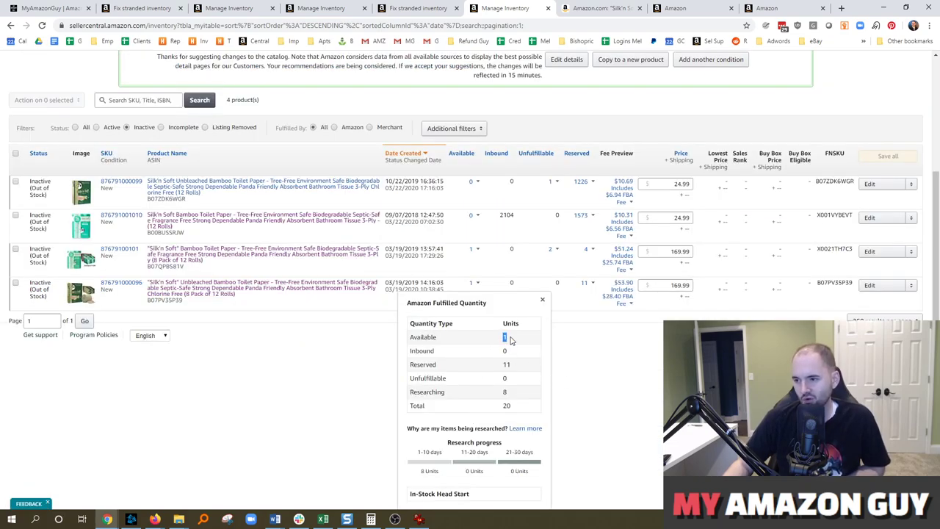
pyautogui.click(346, 340)
pyautogui.click(281, 434)
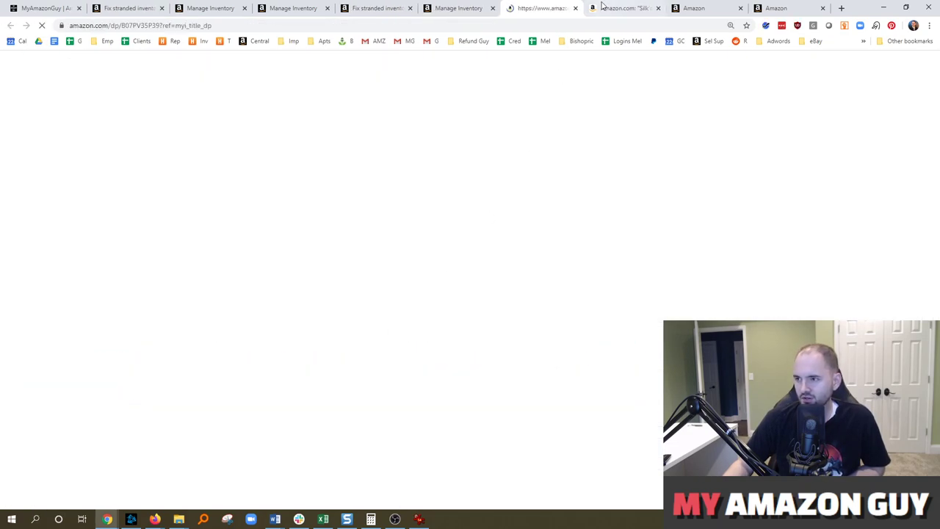
pyautogui.click(579, 8)
# Step: Reload Fix stranded inventory, showing both Silk'n Soft items at 169.99 with 1 available
pyautogui.click(441, 8)
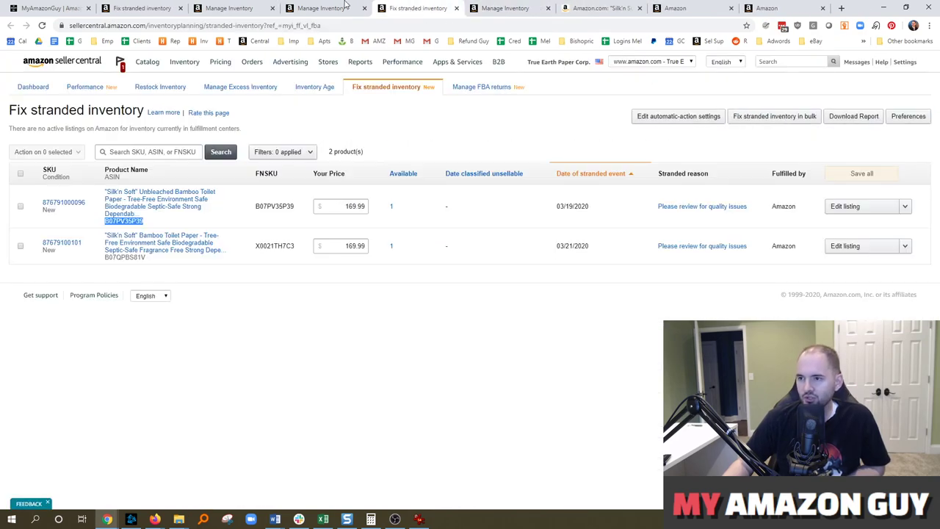
pyautogui.rightClick(464, 121)
pyautogui.click(491, 149)
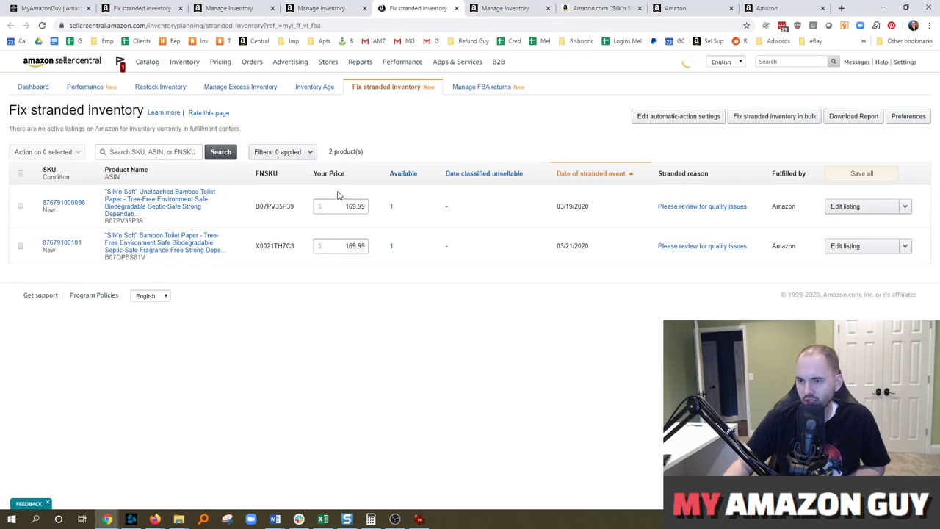
# Step: Open the Contact Us form and prefix the Contact reason with 'True Earth'
pyautogui.click(663, 6)
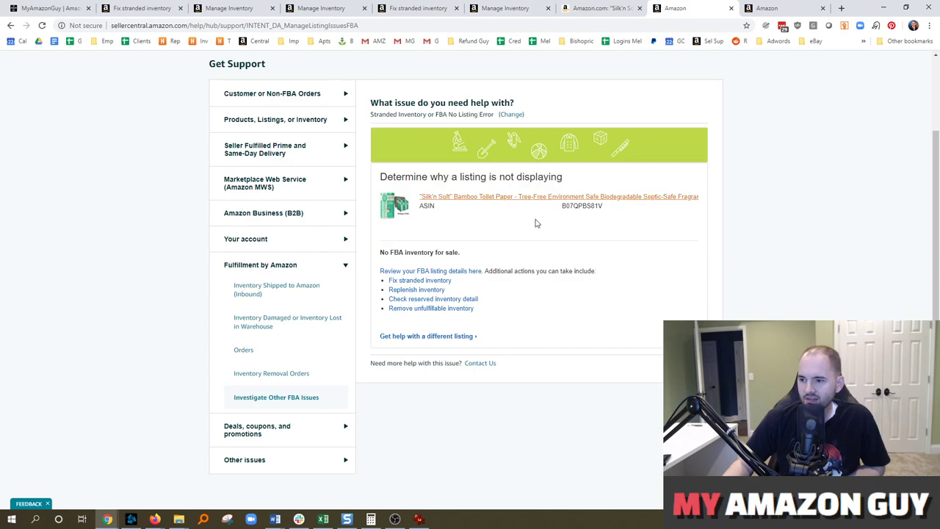
pyautogui.scroll(-1, 556, 336)
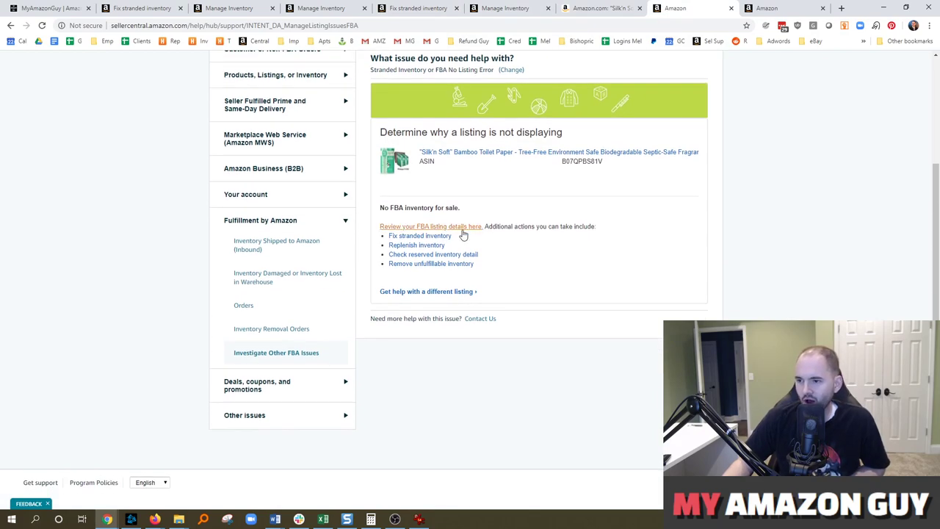
pyautogui.moveTo(461, 209); pyautogui.dragTo(375, 206)
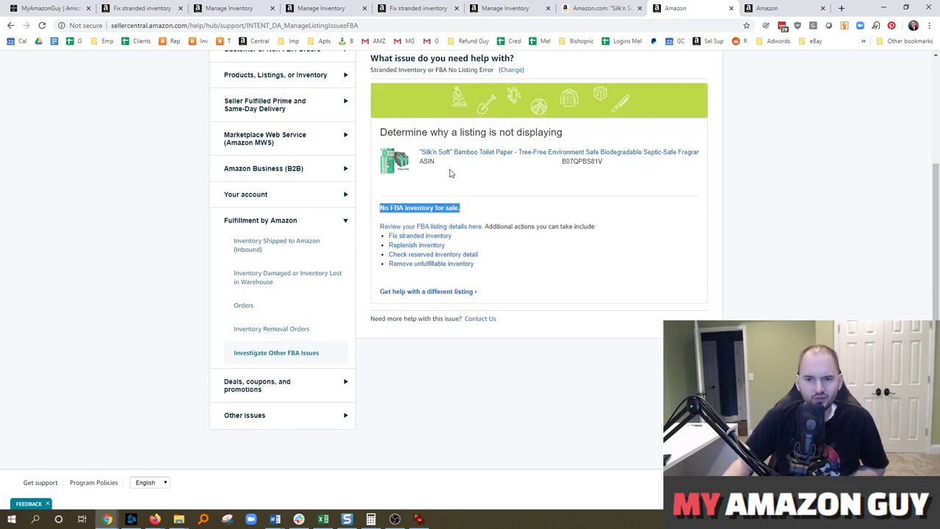
pyautogui.click(472, 321)
pyautogui.scroll(-2, 472, 315)
pyautogui.click(431, 304)
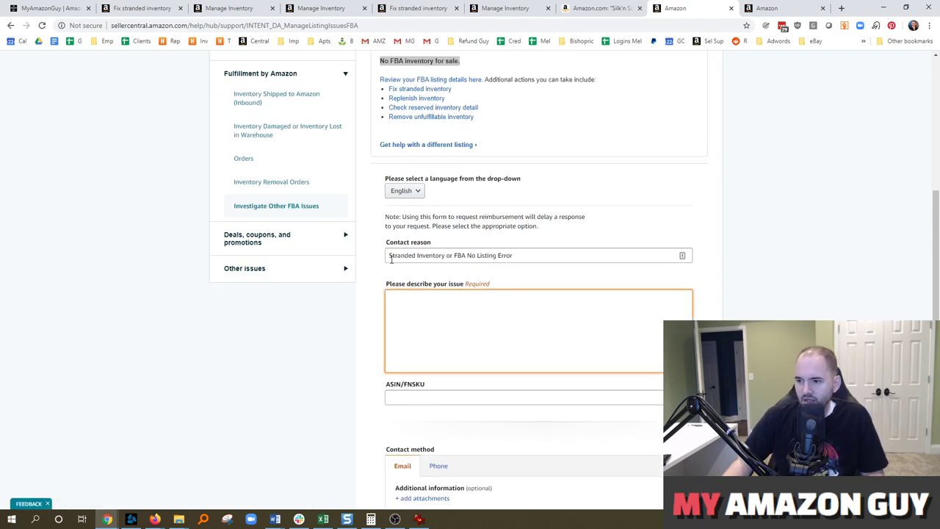
pyautogui.click(388, 256)
pyautogui.write('True Earth')
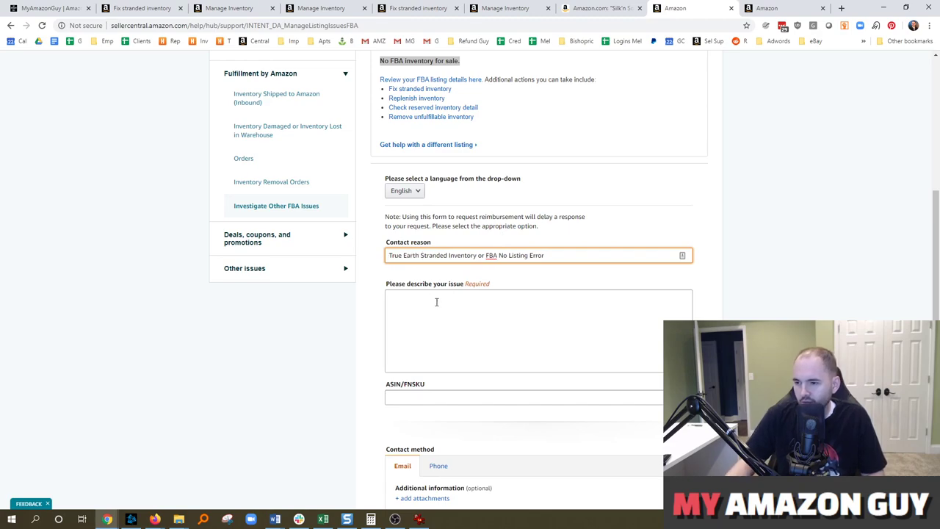
pyautogui.click(437, 301)
pyautogui.click(410, 256)
# Step: Start the description: 'Hi this item is stuck in stranded. I was able to remove the "yellow flag block"…'
pyautogui.scroll(-1, 435, 234)
pyautogui.click(436, 234)
pyautogui.write('Hi this ite')
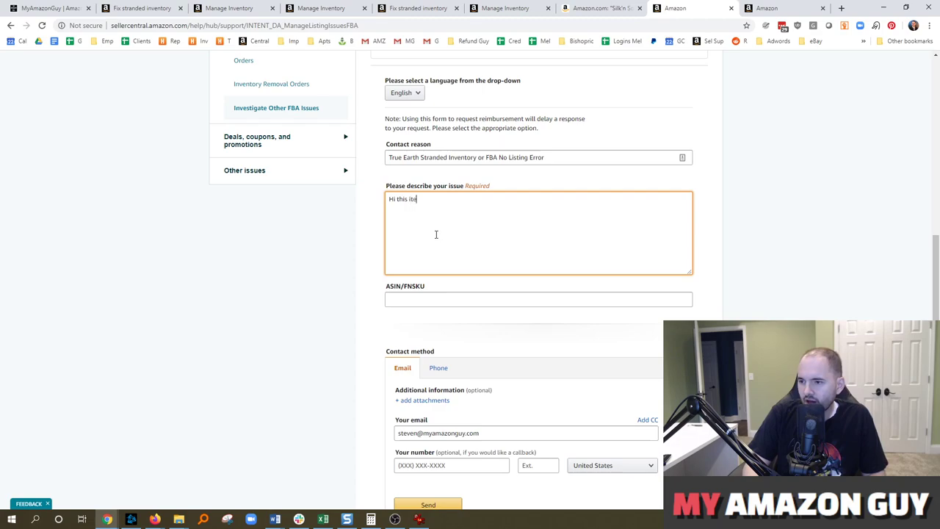
pyautogui.write('m is stuck in st')
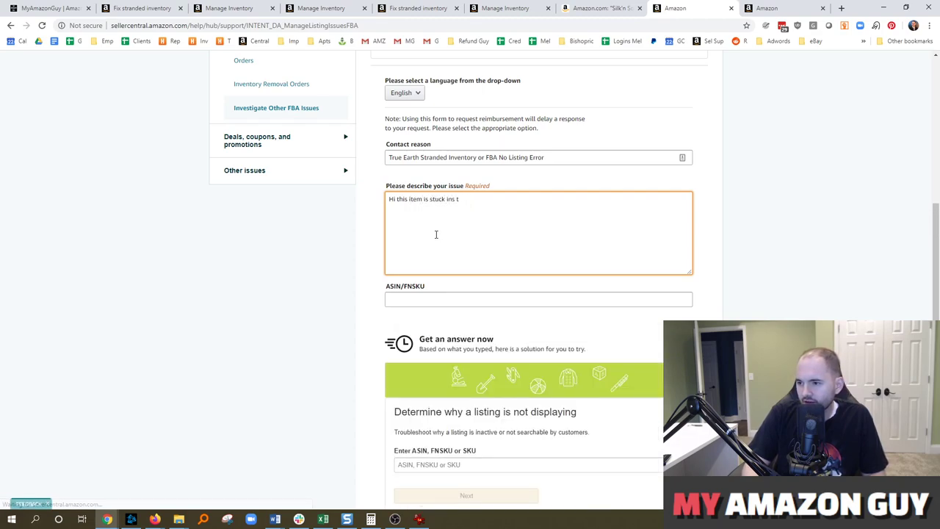
pyautogui.write('randed. I was able to remove the "yellow flag block" but it\'s still stuck. Please fix on your end and make the listing go live')
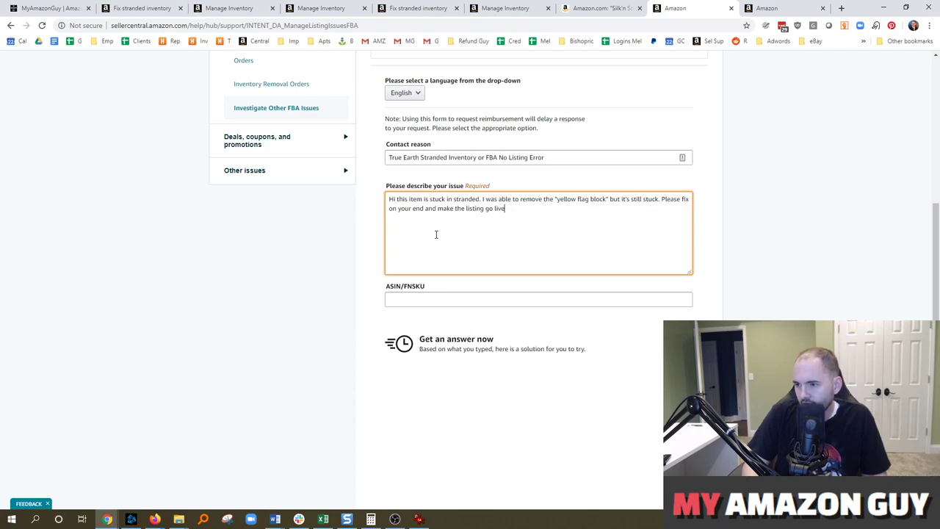
pyautogui.write('. There is an active inven')
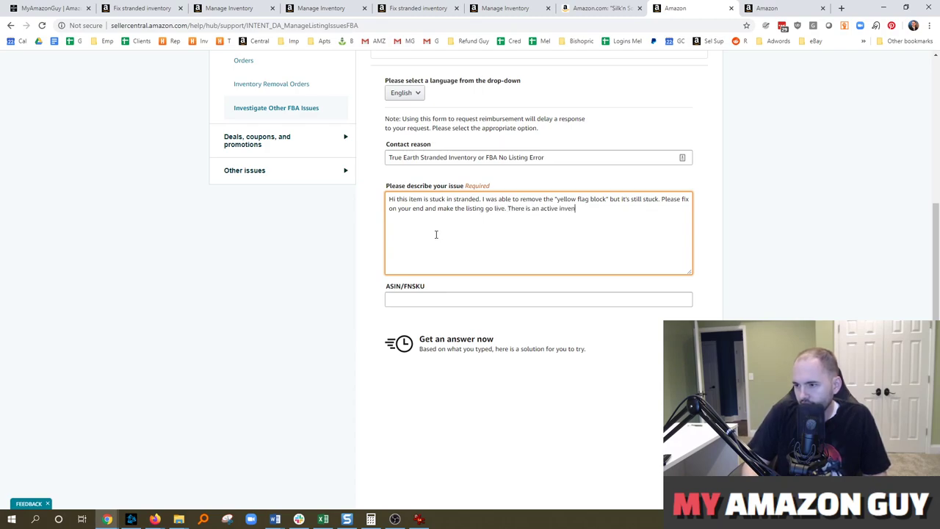
pyautogui.write('tory count available.')
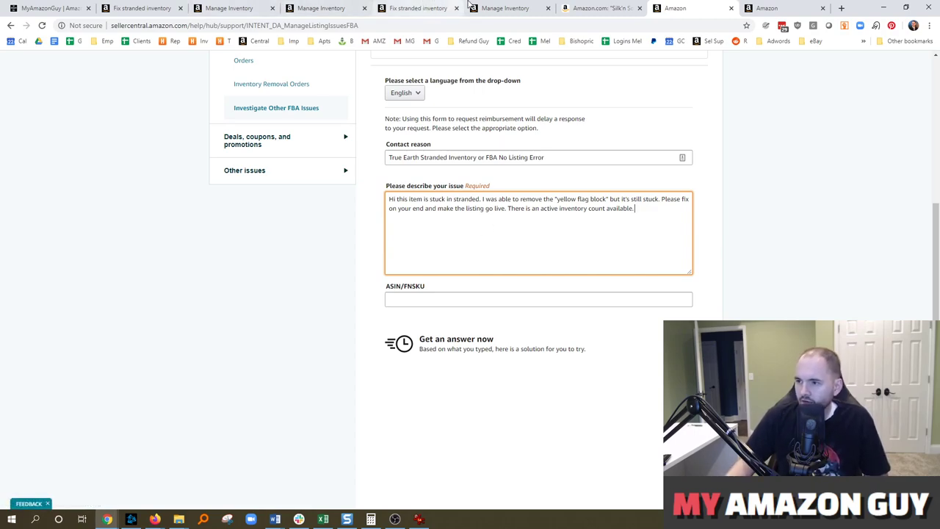
# Step: Add 'Two asins this affects:' followed by B07PV35P39 and B07QPBS81V to the description
pyautogui.click(505, 8)
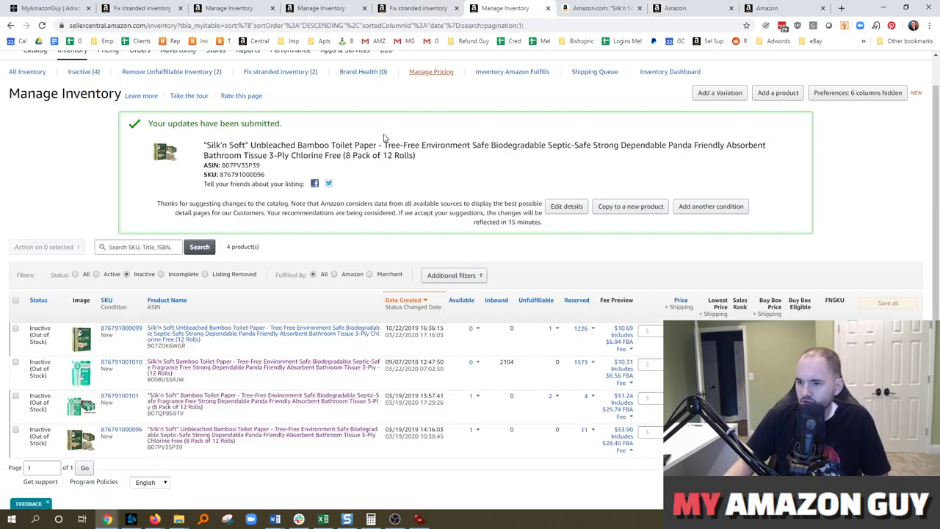
pyautogui.click(277, 71)
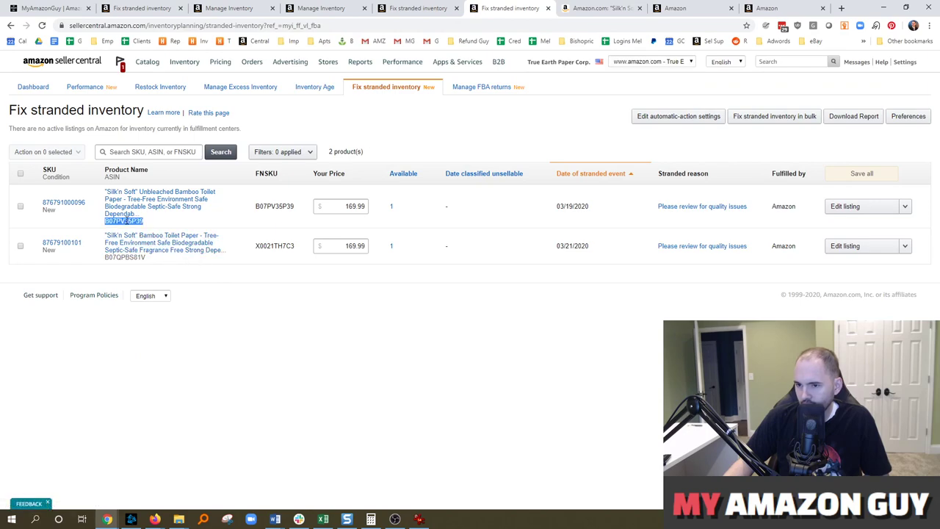
pyautogui.click(669, 8)
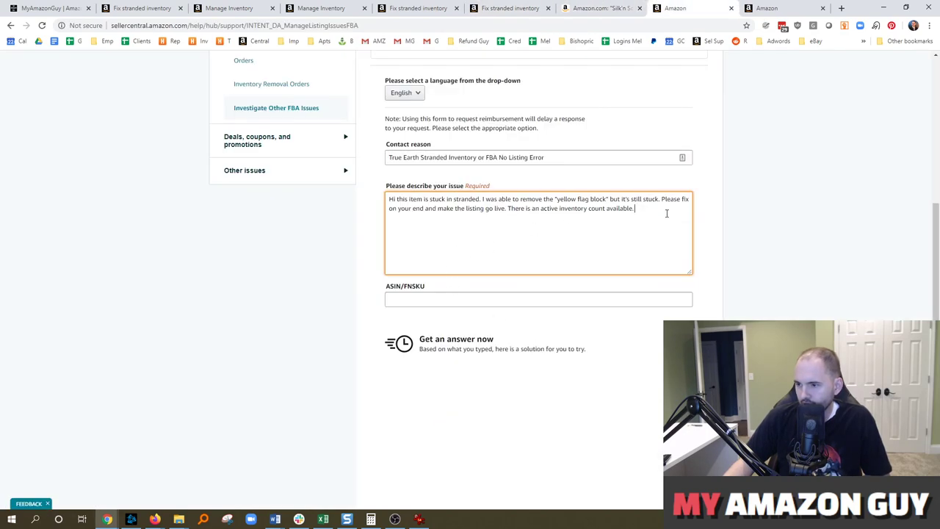
pyautogui.click(662, 227)
pyautogui.press('Return')
pyautogui.press('Return')
pyautogui.write('Two asins this affects:')
pyautogui.press('Return')
pyautogui.write('B07PV35P39')
pyautogui.press('Return')
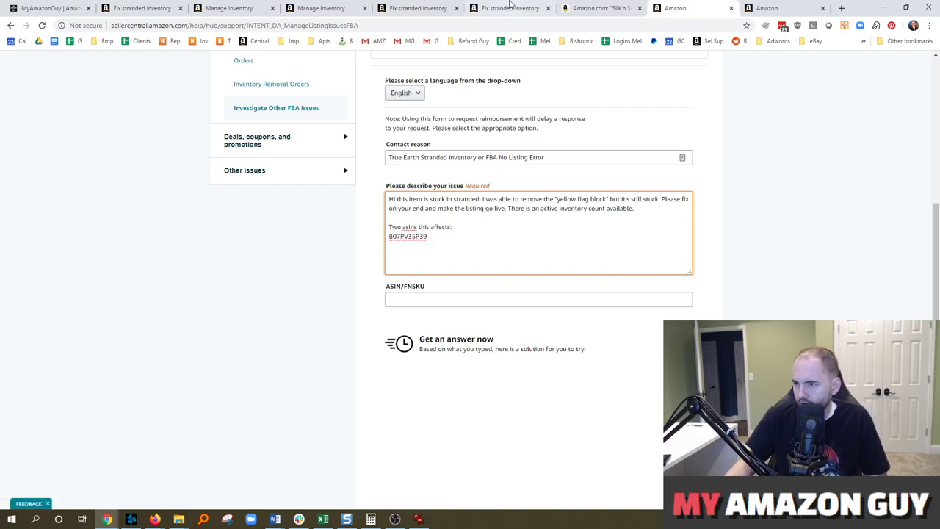
pyautogui.click(507, 8)
pyautogui.doubleClick(125, 256)
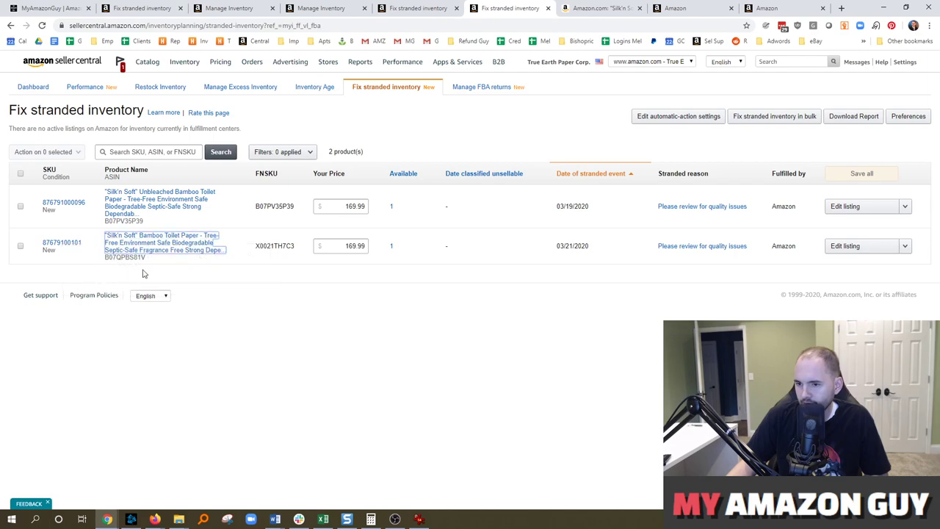
pyautogui.click(676, 8)
pyautogui.write('B07QPBS81V')
# Step: Enter 'B07QPBS81V,B07PV35P39' in the ASIN/FNSKU field and send the case
pyautogui.click(410, 298)
pyautogui.write('B07QPBS81V')
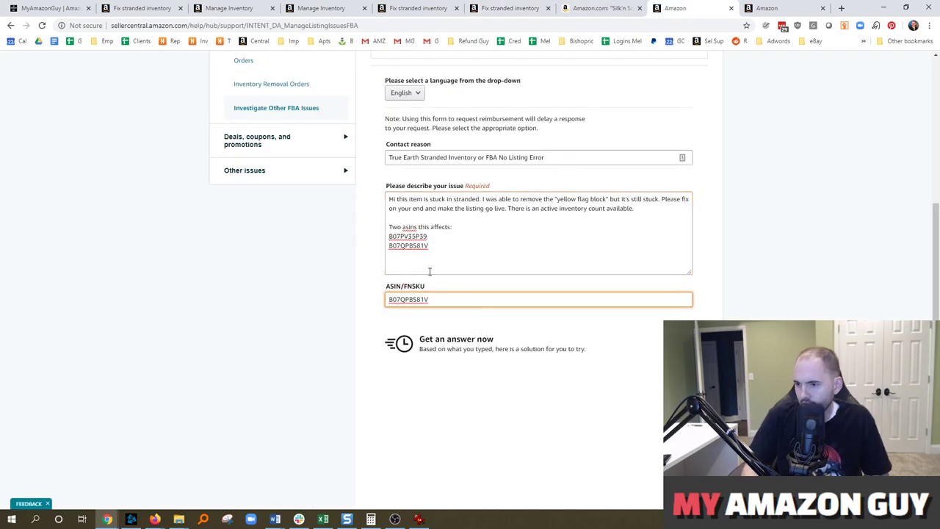
pyautogui.write(',')
pyautogui.doubleClick(424, 236)
pyautogui.hotkey('ctrl', 'c')
pyautogui.click(456, 295)
pyautogui.hotkey('ctrl', 'v')
pyautogui.scroll(-5, 624, 302)
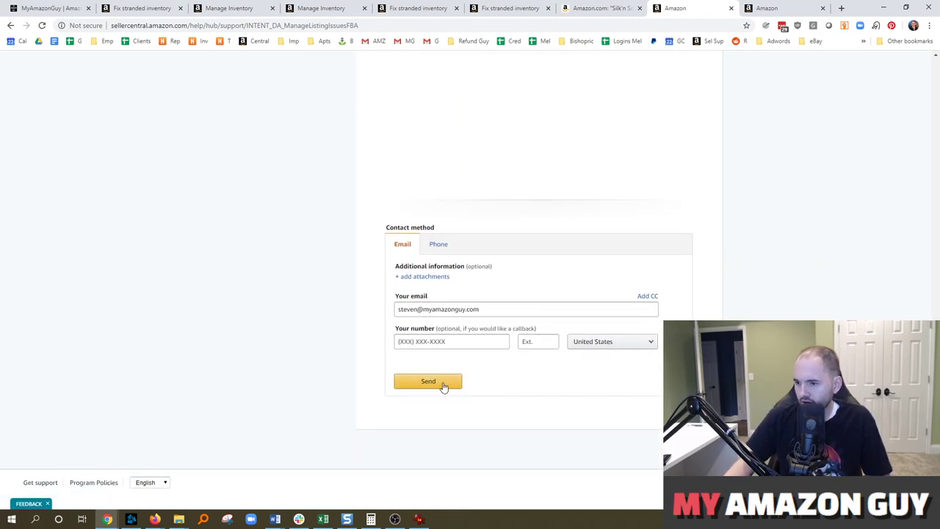
pyautogui.click(443, 383)
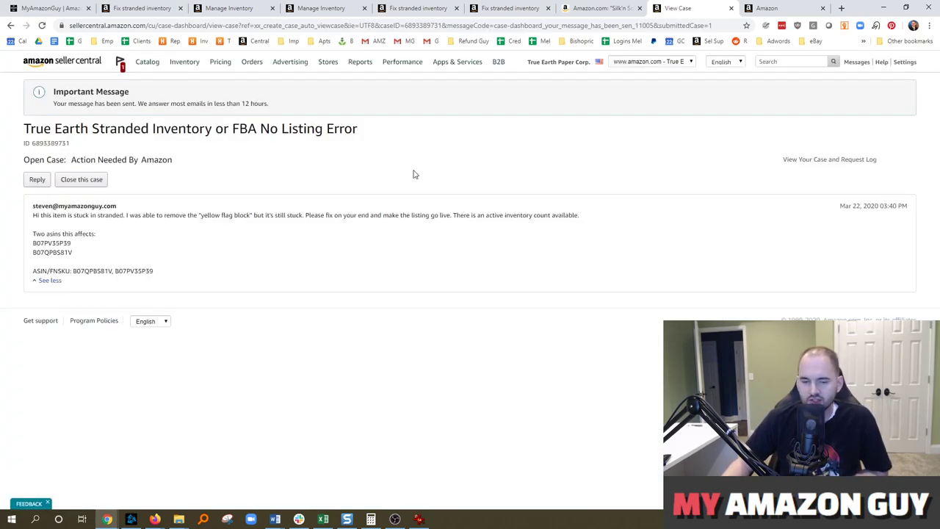
# Step: Review the open stranded-inventory case, then switch to the My Amazon Guy website
pyautogui.rightClick(490, 200)
pyautogui.click(431, 169)
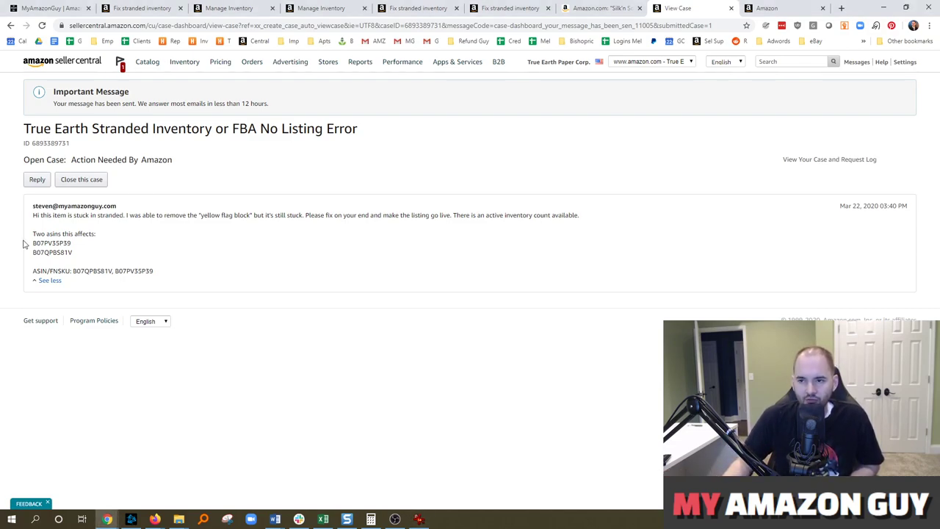
pyautogui.click(64, 9)
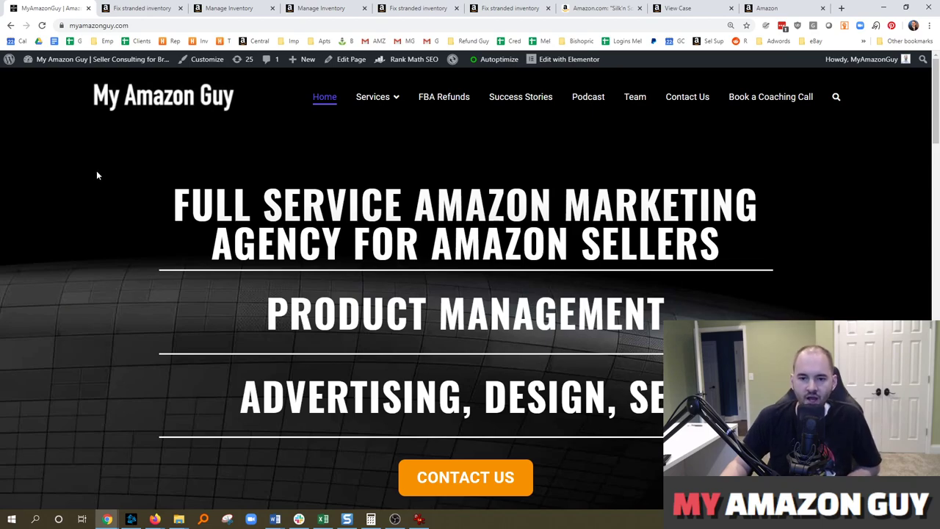
# Step: Open My Amazon Guy's Book a Coaching Call page and review the $125/hr March 2020 calendar
pyautogui.click(748, 98)
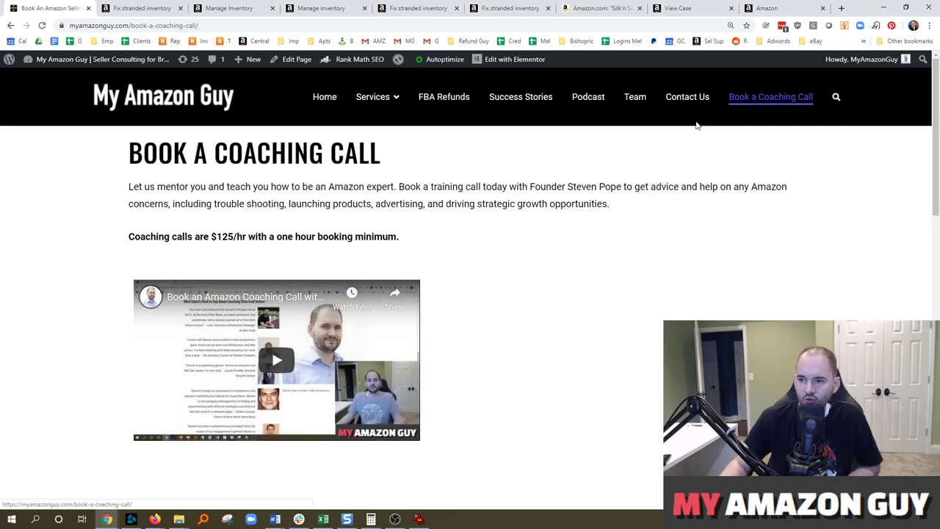
pyautogui.scroll(-2, 937, 109)
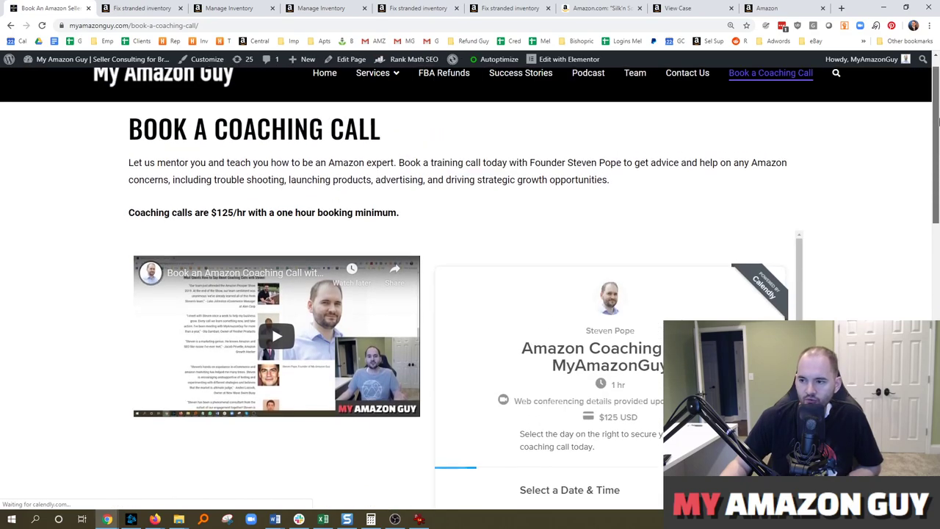
pyautogui.scroll(-3, 643, 406)
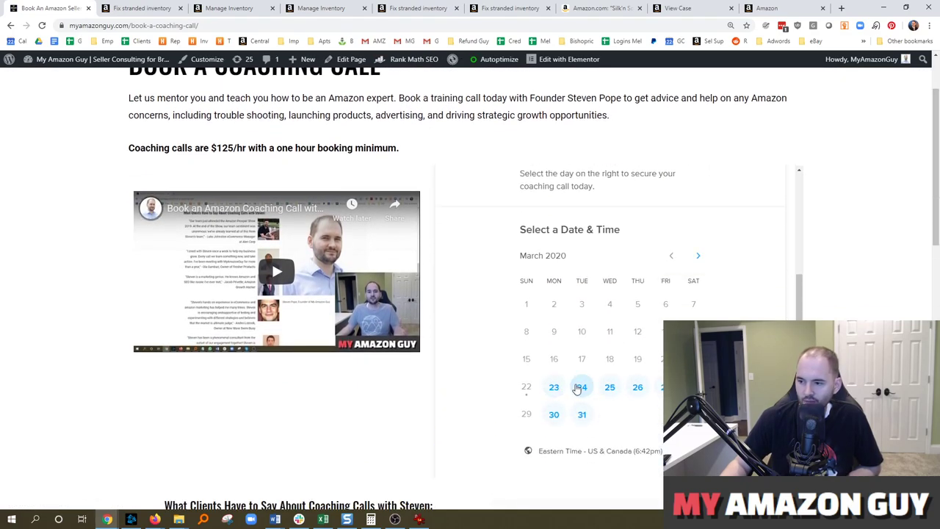
pyautogui.click(937, 278)
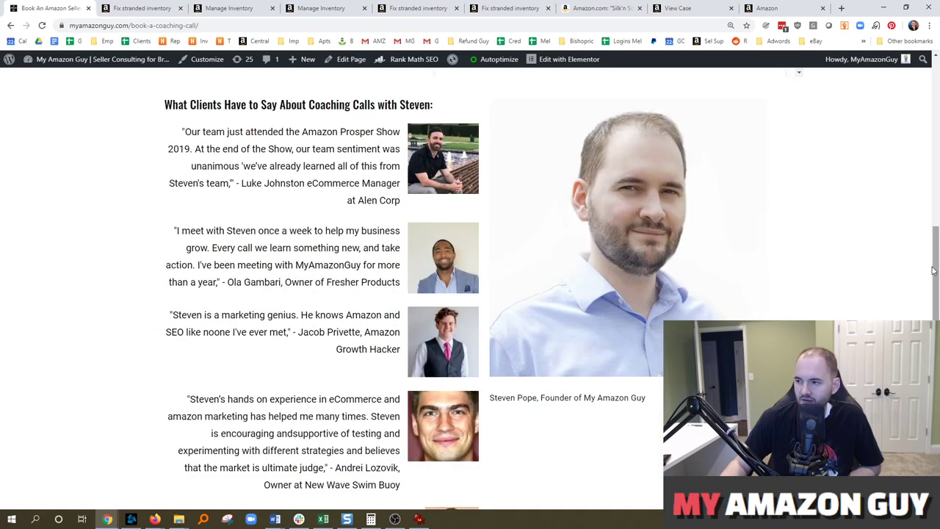
pyautogui.scroll(10, 72, 294)
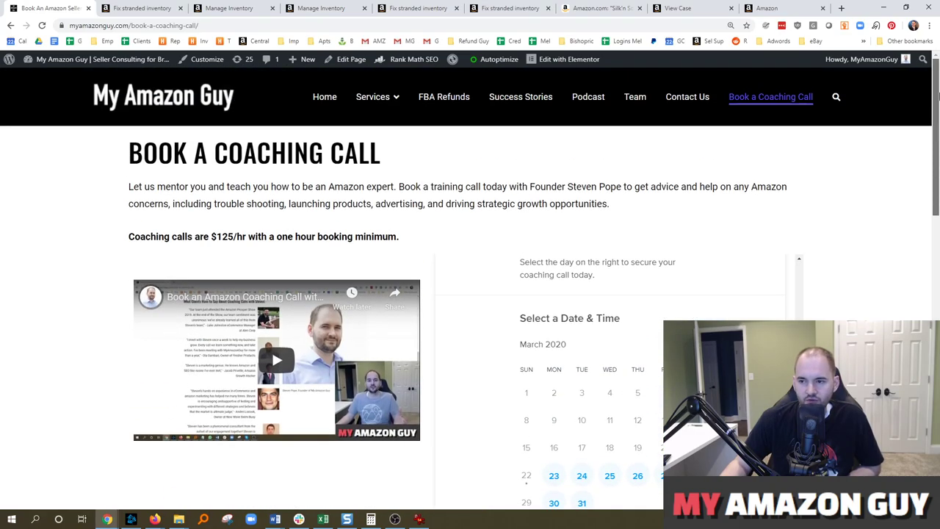